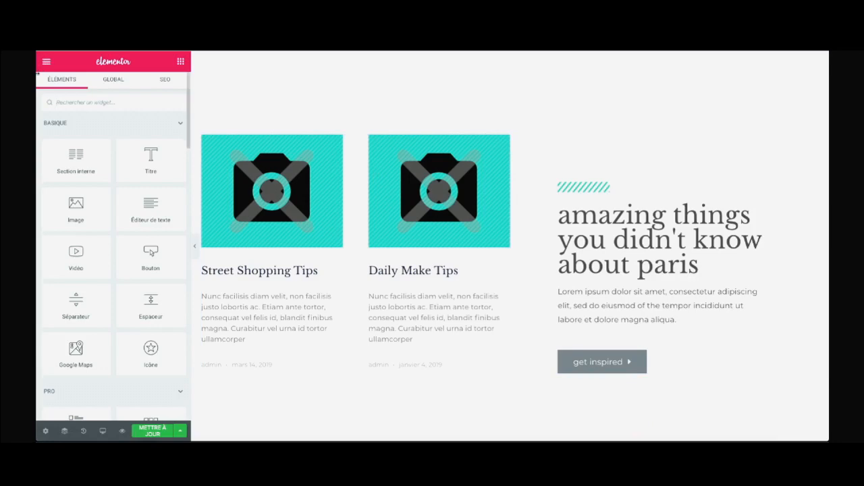
# Set the site's default background colour in the global Style par défaut to dark grey at low opacity, #54595F21.
pyautogui.click(67, 59)
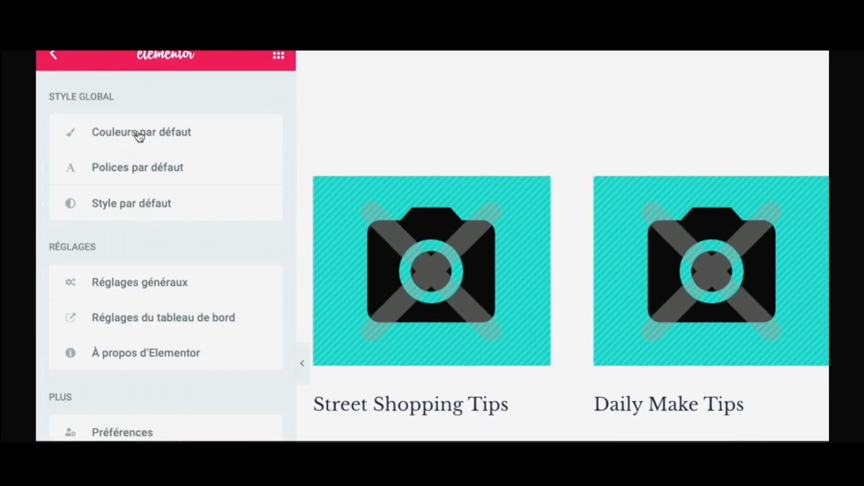
pyautogui.click(146, 208)
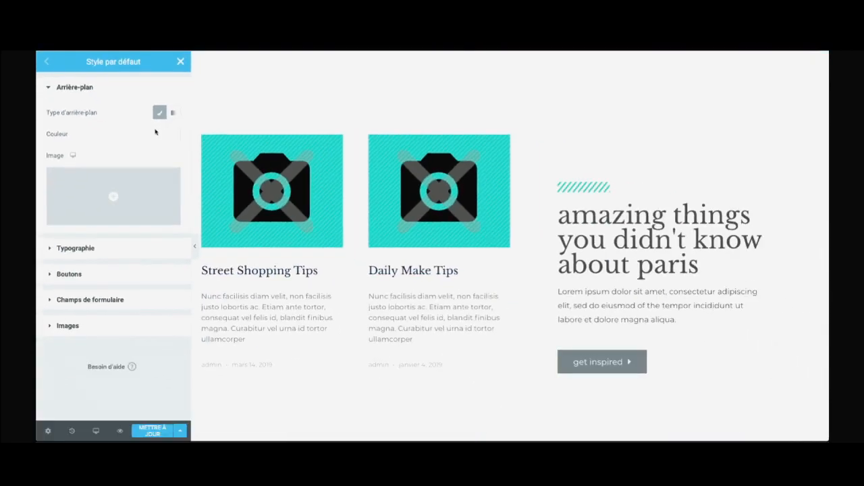
pyautogui.click(172, 134)
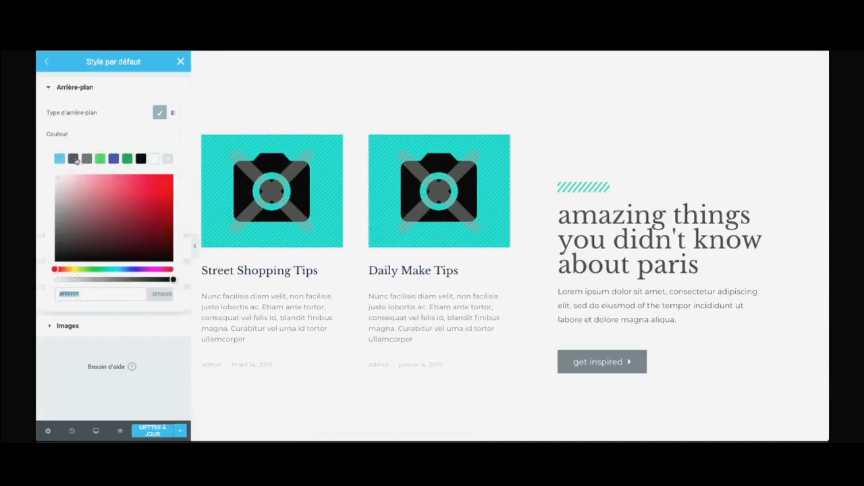
pyautogui.click(72, 158)
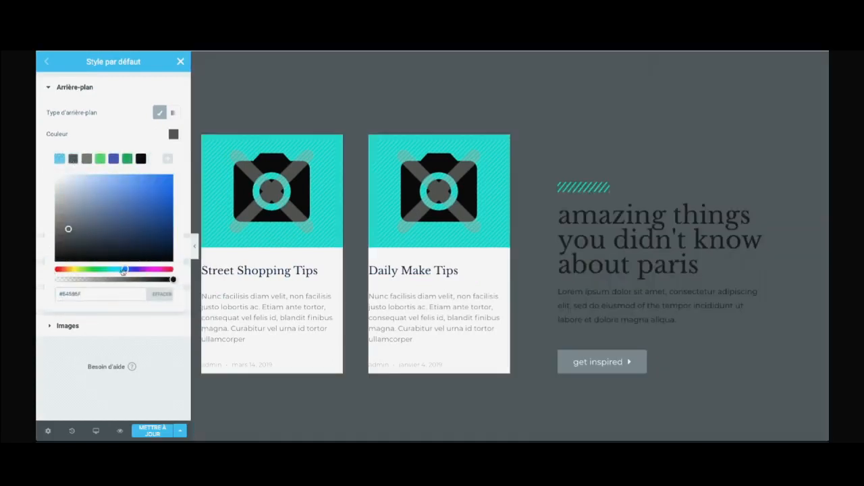
pyautogui.moveTo(174, 280); pyautogui.dragTo(70, 278)
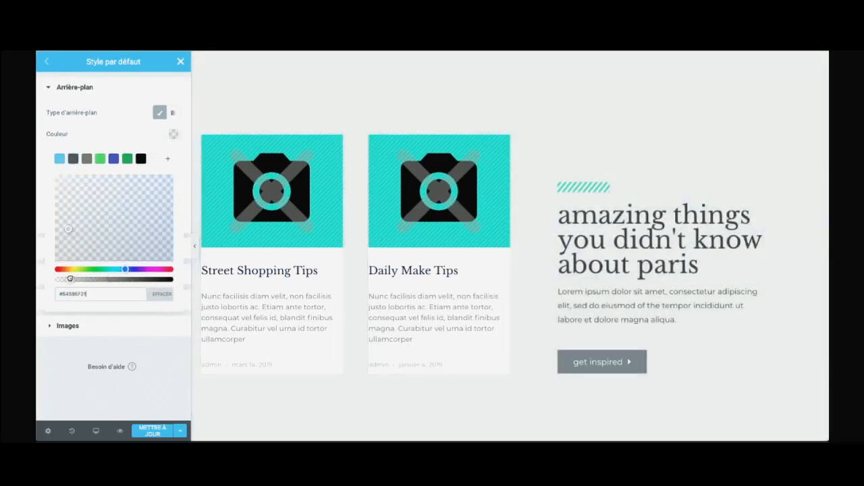
pyautogui.scroll(10, 391, 195)
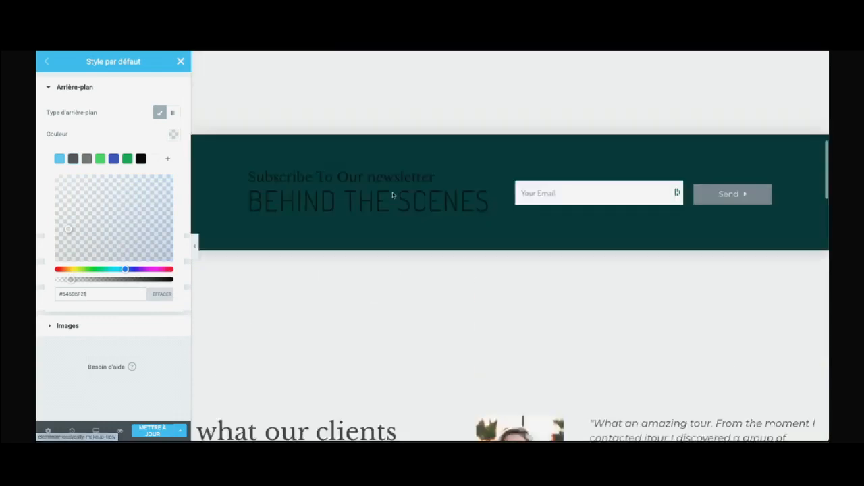
pyautogui.scroll(5, 382, 199)
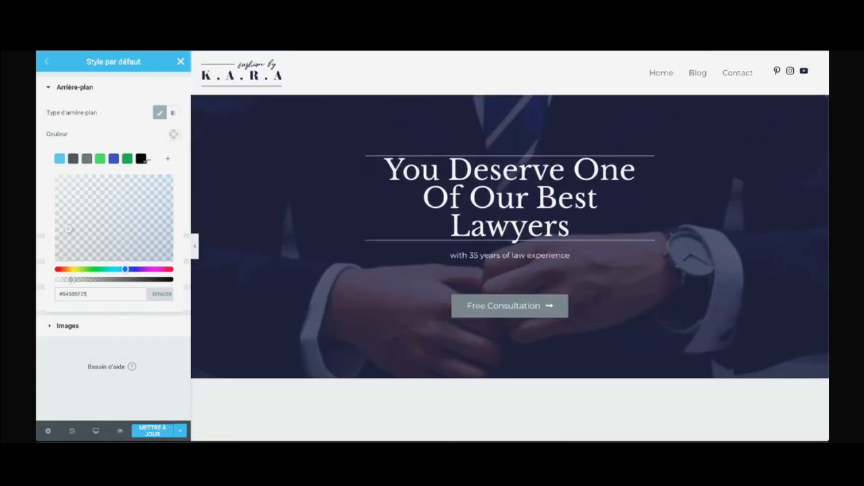
pyautogui.click(172, 139)
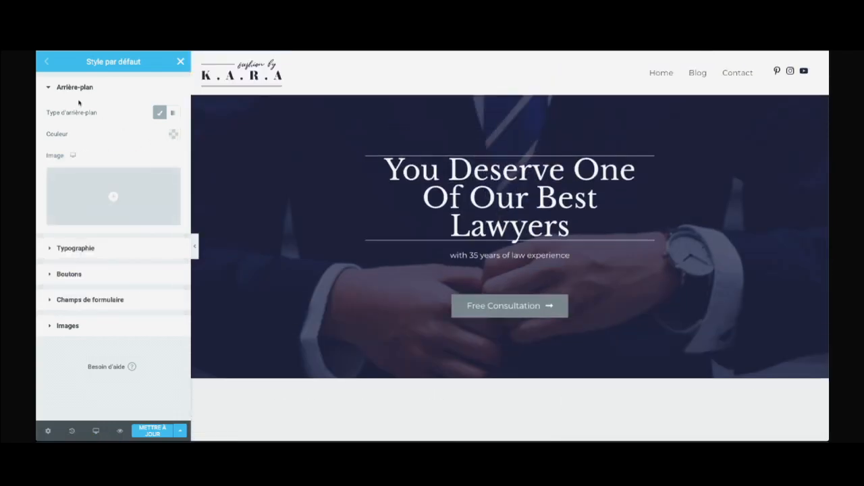
pyautogui.click(60, 88)
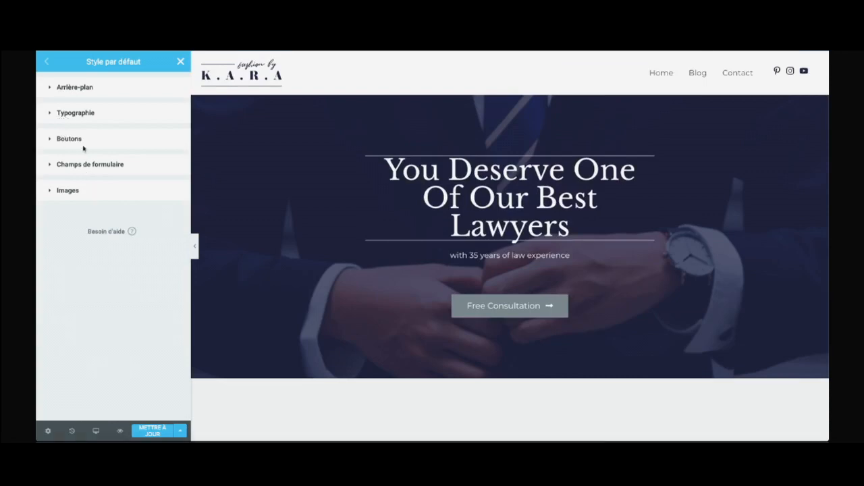
# Set the default H1 typography to the Pacifico font family.
pyautogui.click(69, 115)
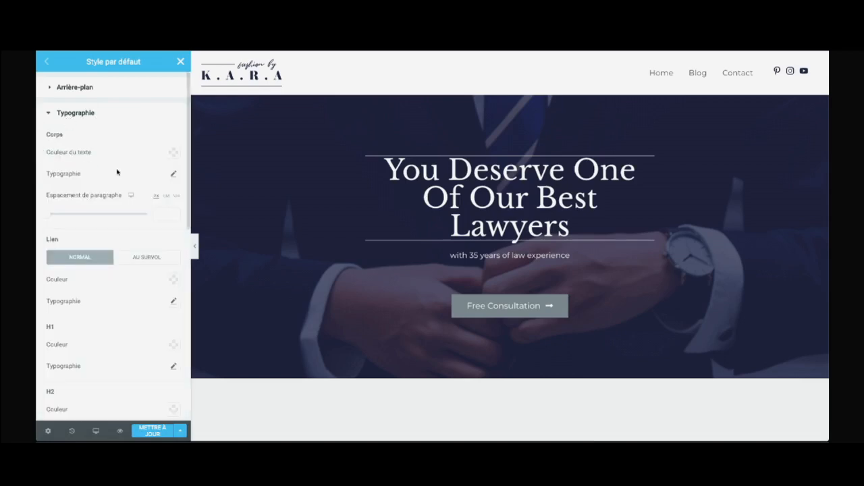
pyautogui.scroll(-3, 110, 167)
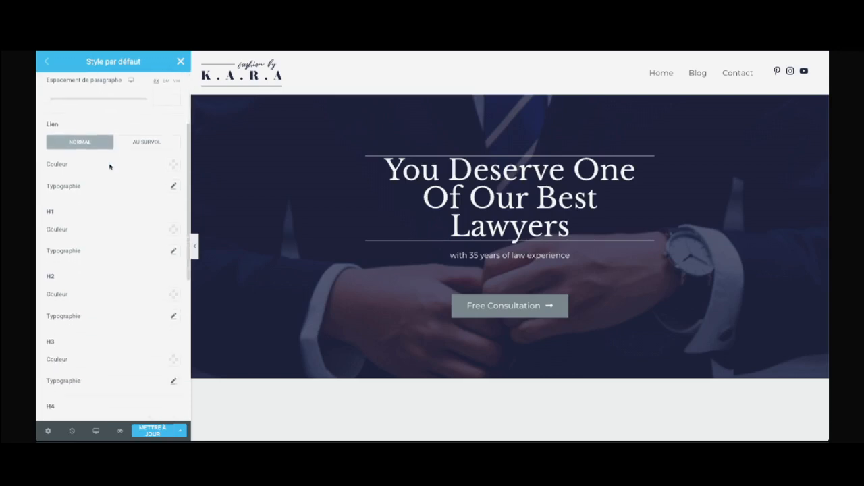
pyautogui.click(174, 249)
pyautogui.click(142, 273)
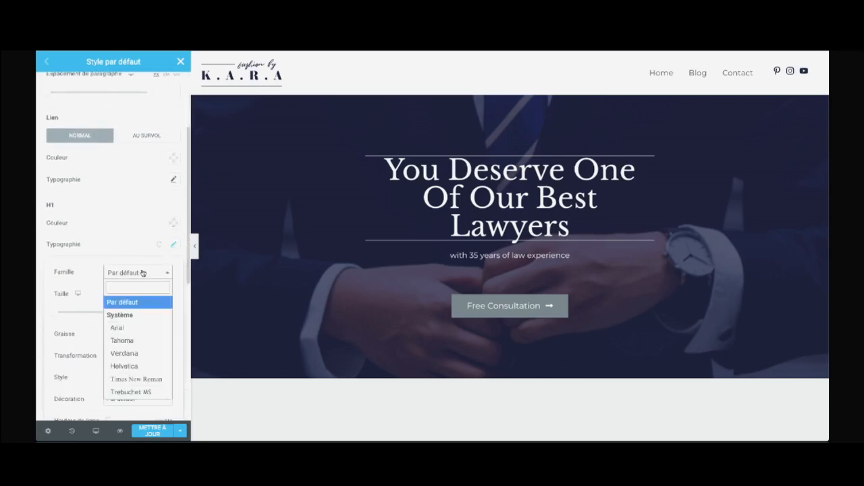
pyautogui.write('paci')
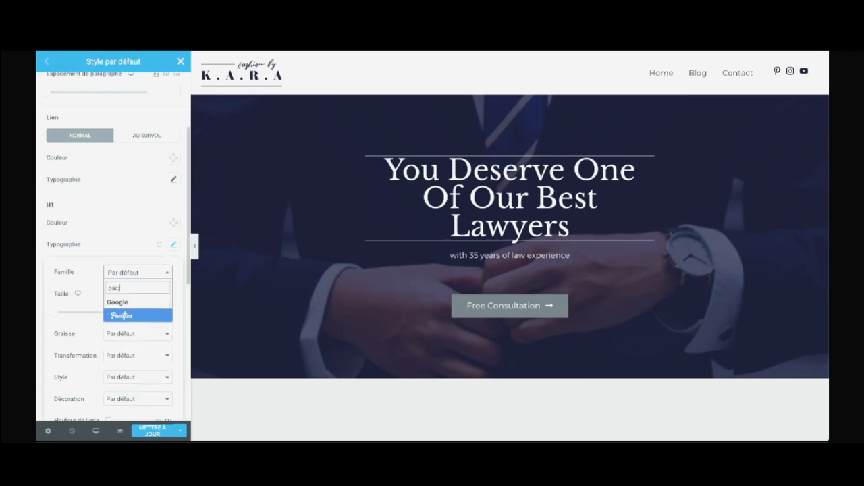
pyautogui.click(141, 316)
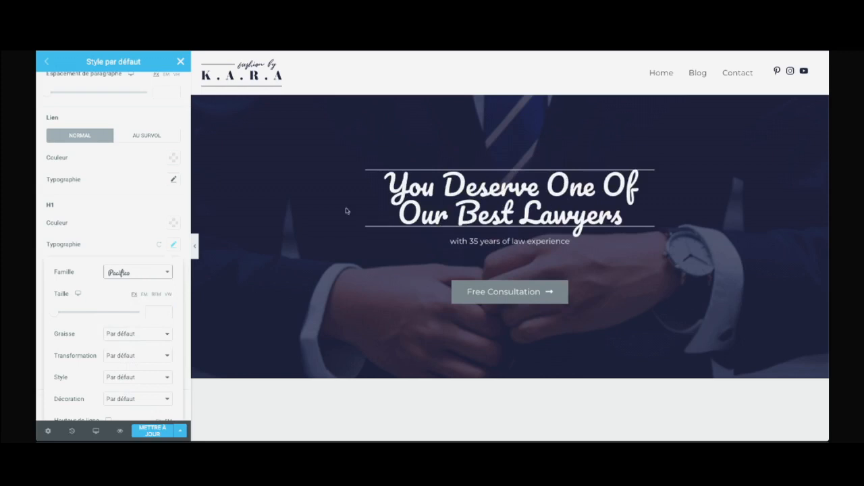
# Set the default H1 colour to a custom medium green.
pyautogui.click(174, 222)
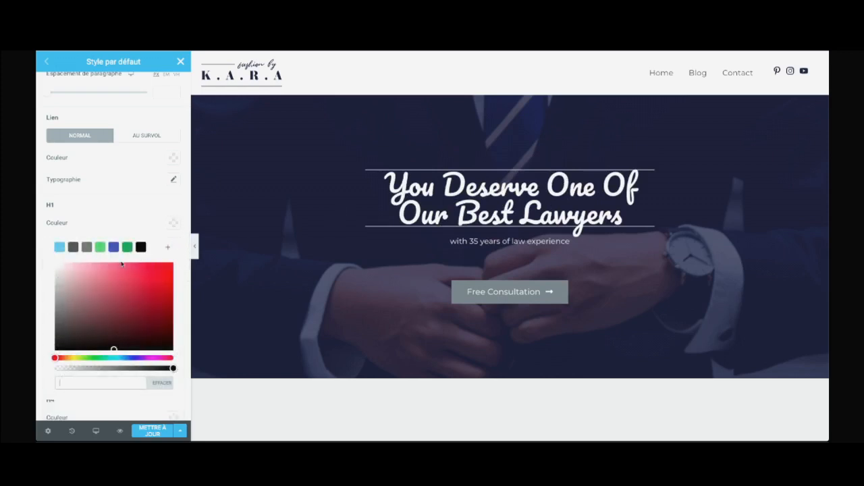
pyautogui.click(96, 359)
pyautogui.moveTo(117, 322); pyautogui.dragTo(164, 295)
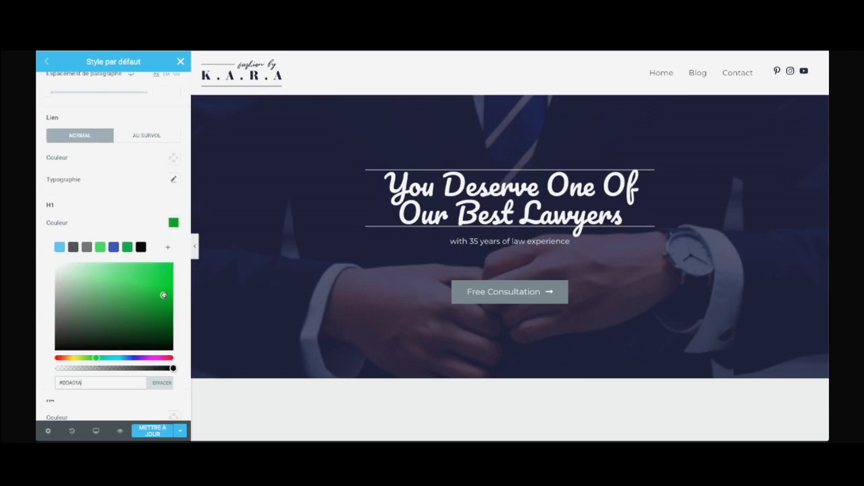
pyautogui.click(169, 223)
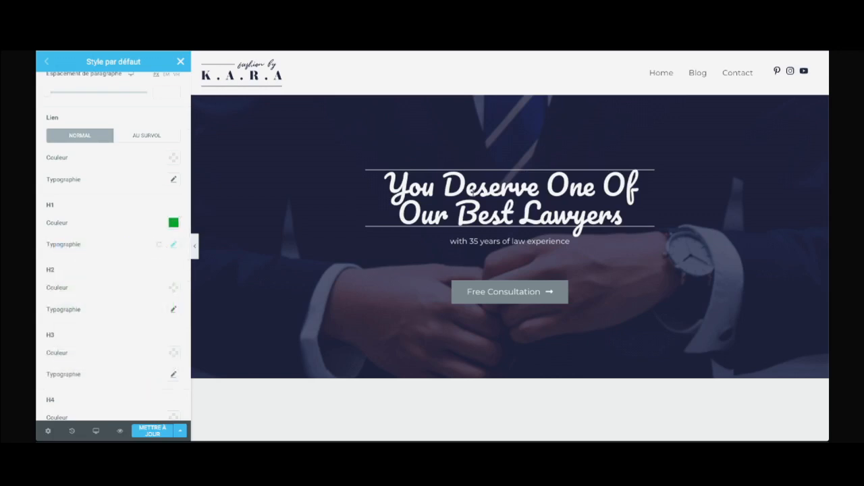
# Set the default H2 colour to the light green preset #61CE70.
pyautogui.scroll(-3, 515, 240)
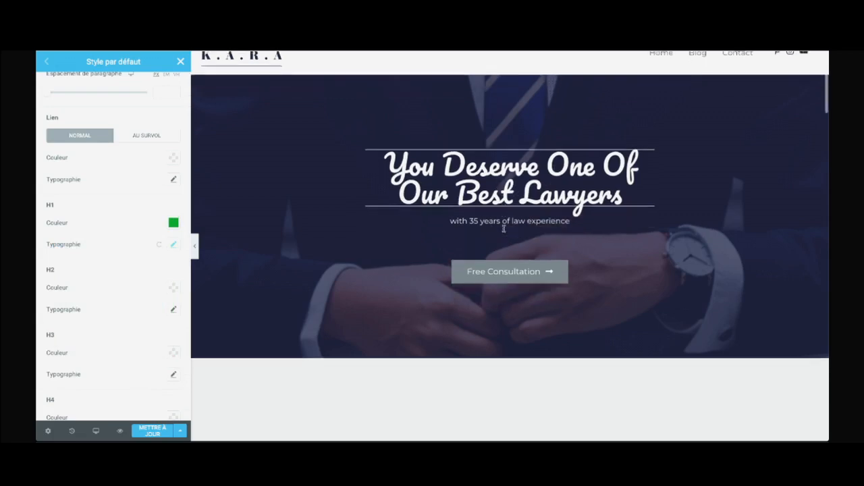
pyautogui.scroll(-3, 509, 218)
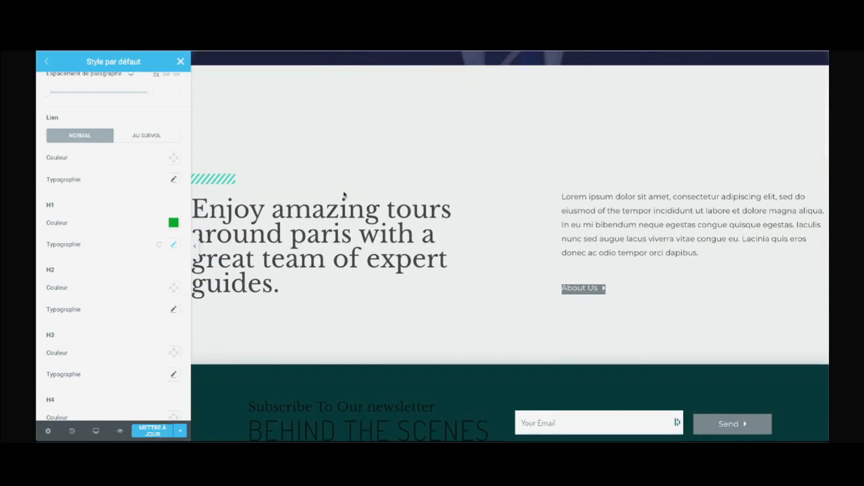
pyautogui.click(173, 288)
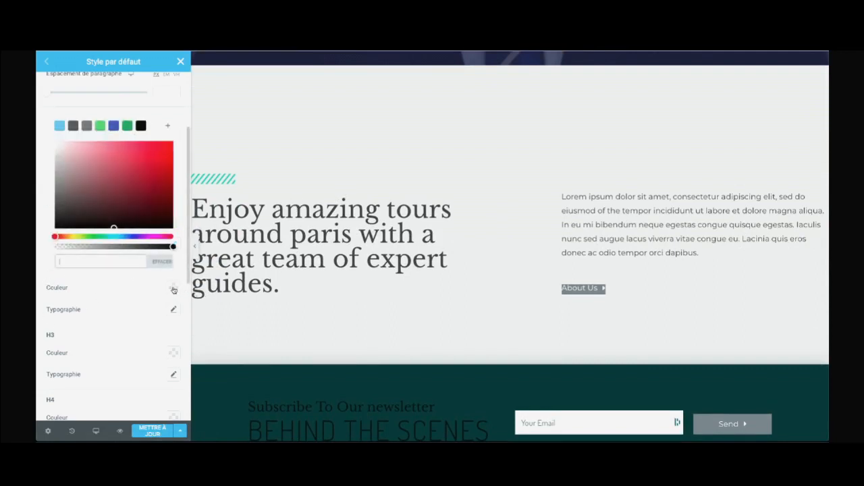
pyautogui.click(100, 125)
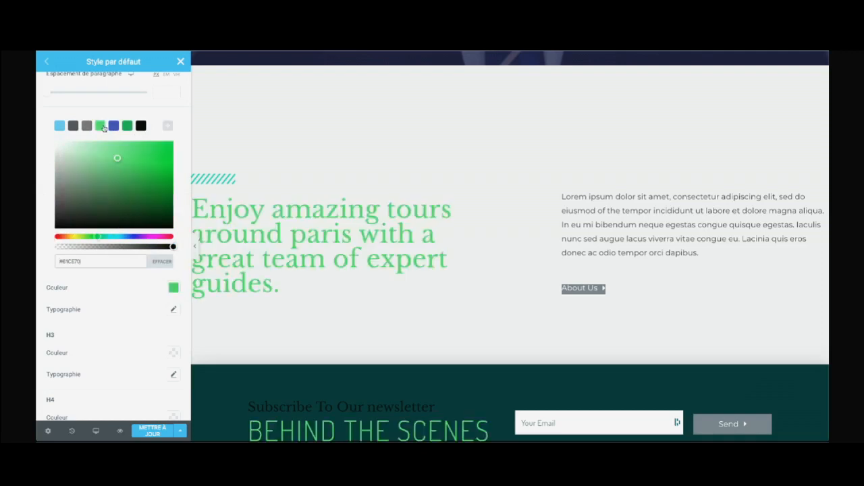
# Try a deeper green, a soft red and a dark reddish brown as the H2 colour, before restoring the light green #61CE70.
pyautogui.scroll(-1, 326, 282)
pyautogui.click(129, 160)
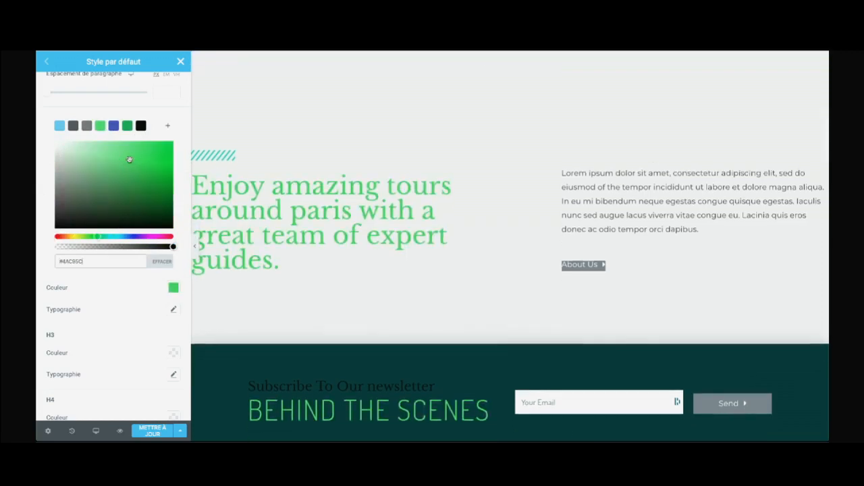
pyautogui.click(150, 126)
pyautogui.click(108, 159)
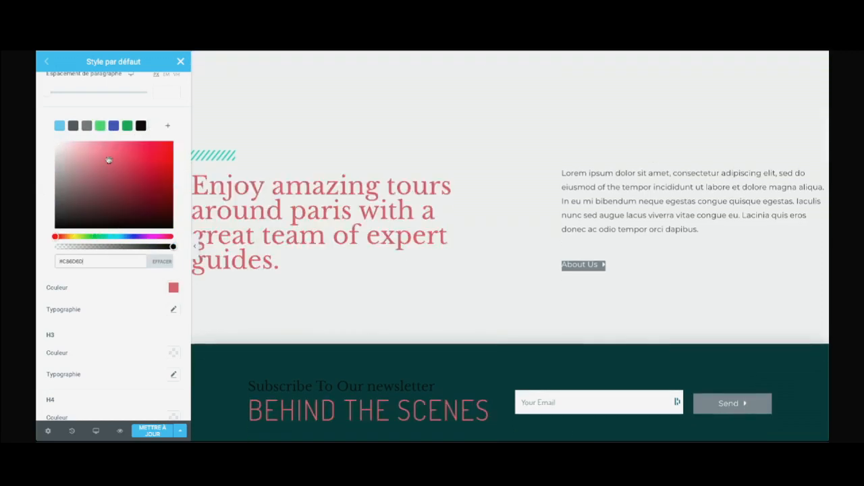
pyautogui.click(92, 200)
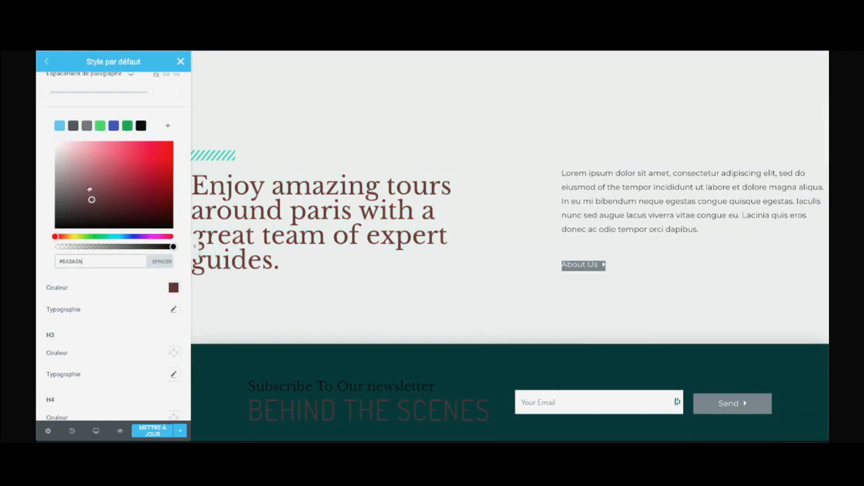
pyautogui.click(100, 125)
pyautogui.click(142, 259)
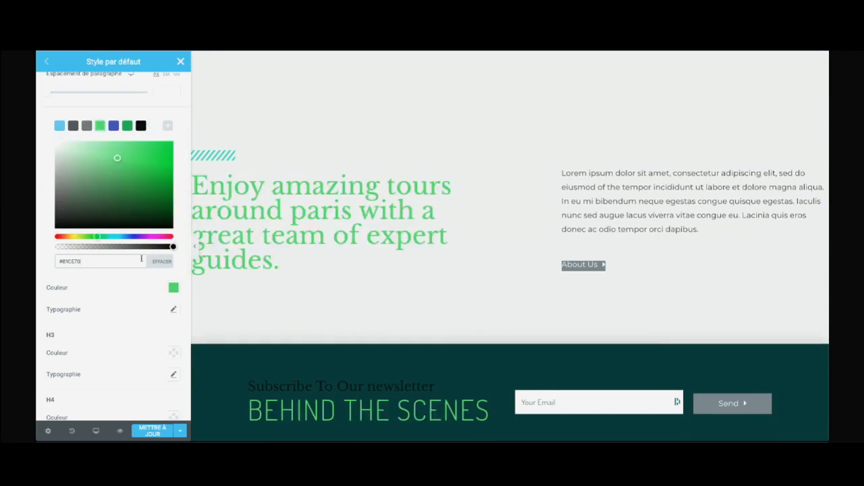
pyautogui.click(129, 297)
# Set the default H2 typography to the Pacifico font family and review the headings down the page.
pyautogui.click(172, 312)
pyautogui.click(138, 339)
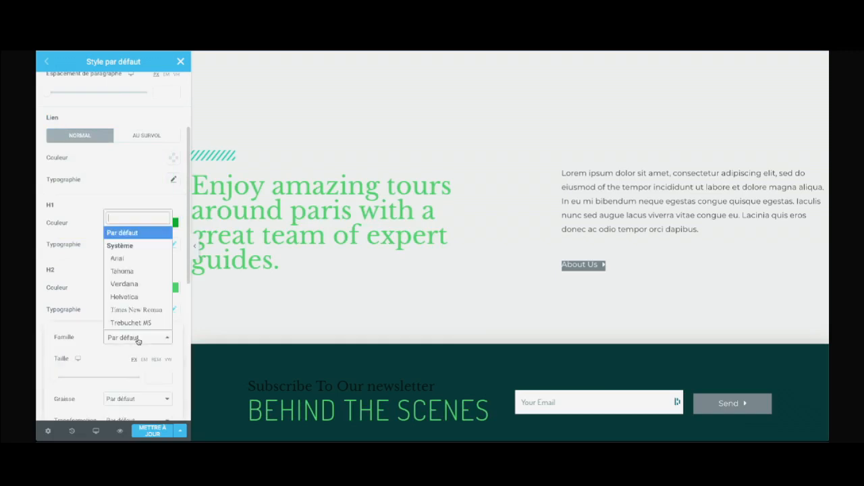
pyautogui.write('pac')
pyautogui.press('Return')
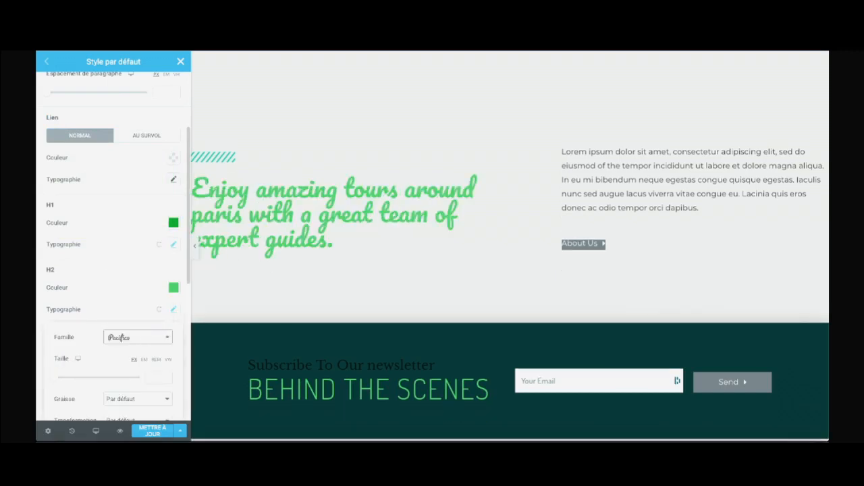
pyautogui.scroll(-3, 236, 304)
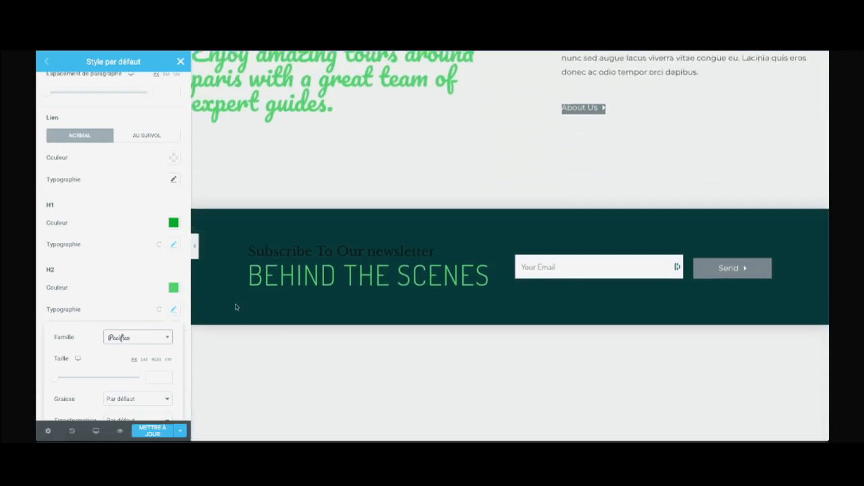
pyautogui.scroll(-6, 424, 254)
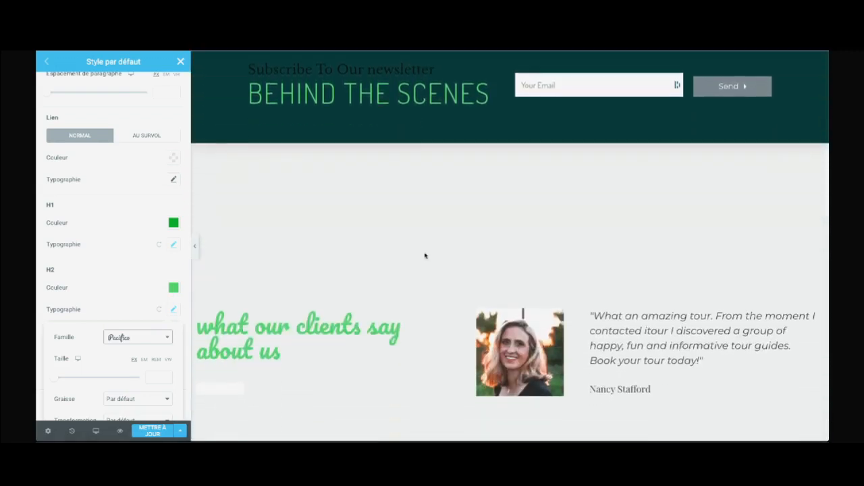
pyautogui.scroll(-8, 425, 255)
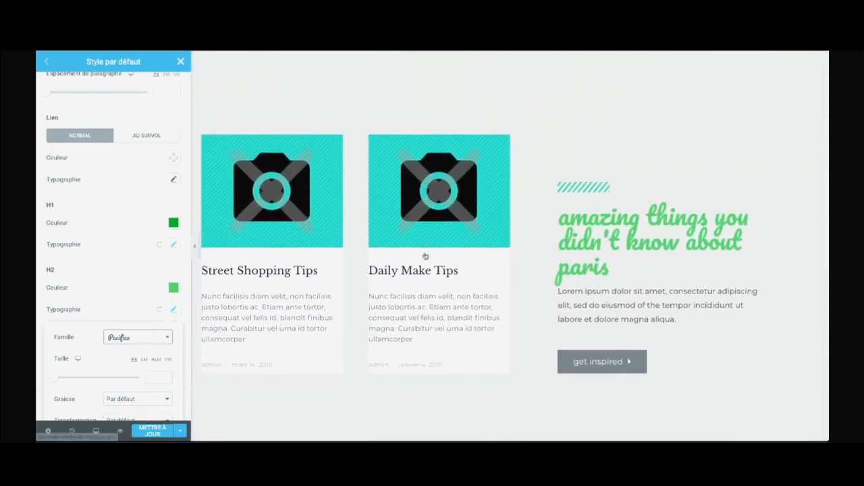
pyautogui.scroll(-11, 425, 255)
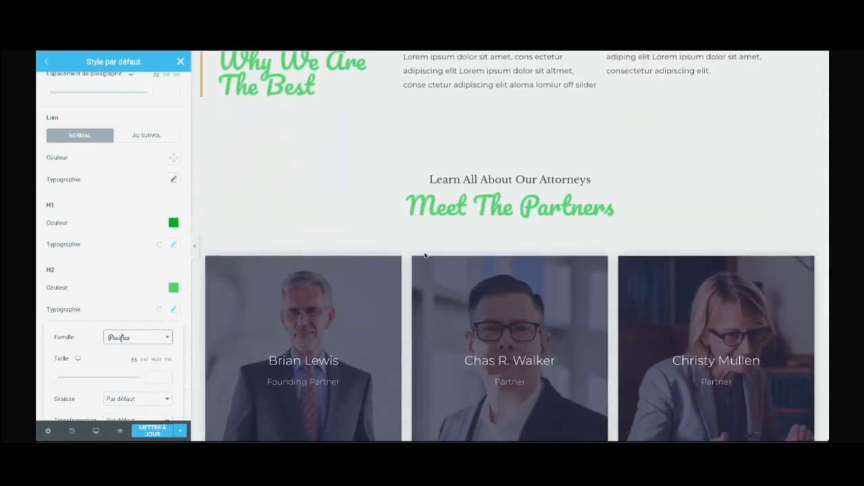
pyautogui.scroll(-1, 424, 254)
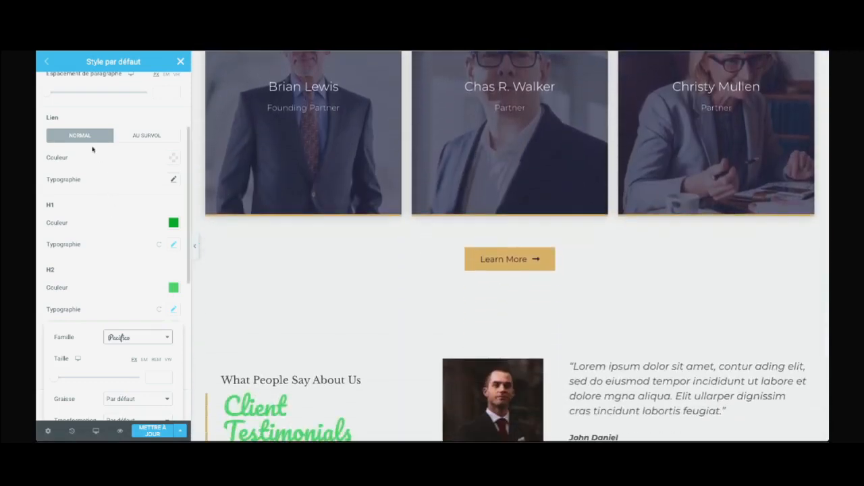
# Set the default button background colour to the light green preset.
pyautogui.scroll(-5, 68, 179)
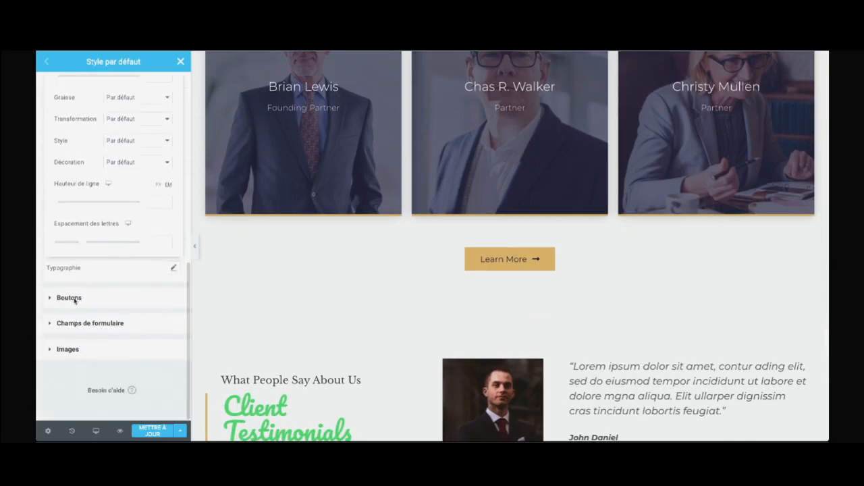
pyautogui.click(75, 299)
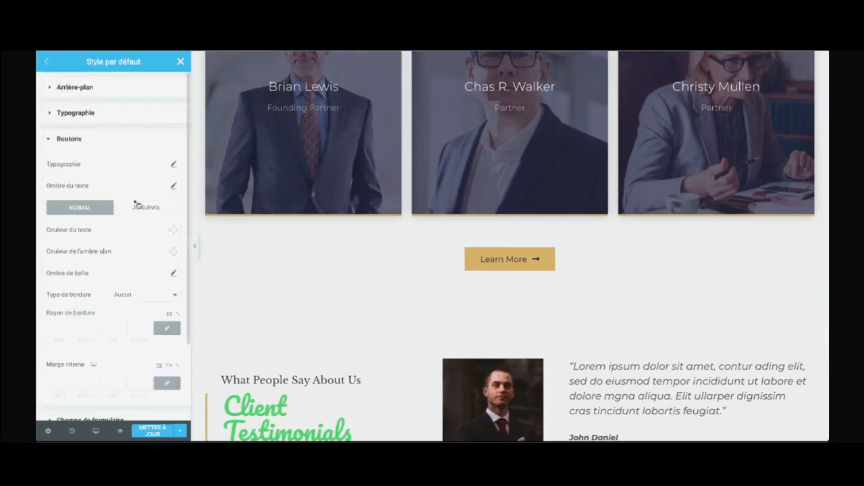
pyautogui.click(174, 253)
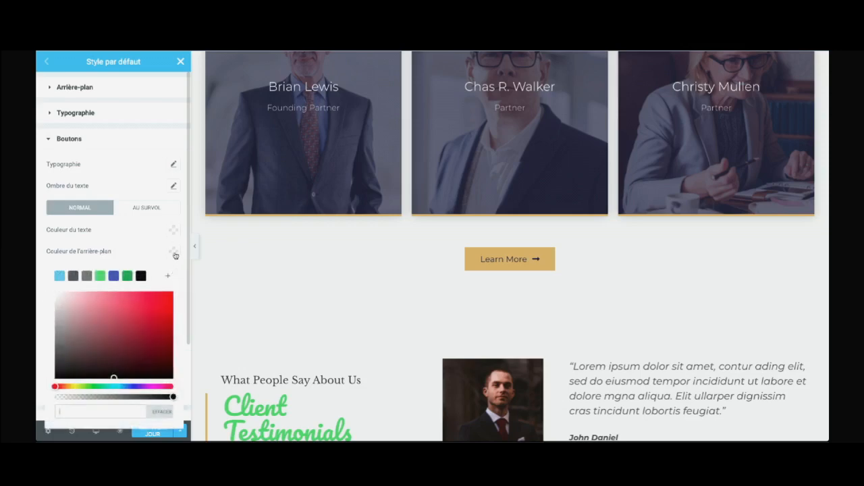
pyautogui.click(99, 276)
pyautogui.click(140, 242)
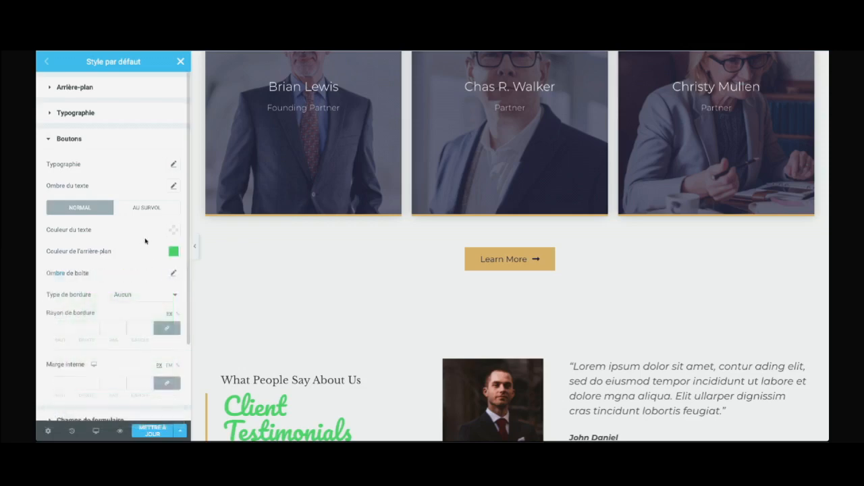
# Set the default button text colour to white #FFFFFF and check the buttons on the page.
pyautogui.click(174, 230)
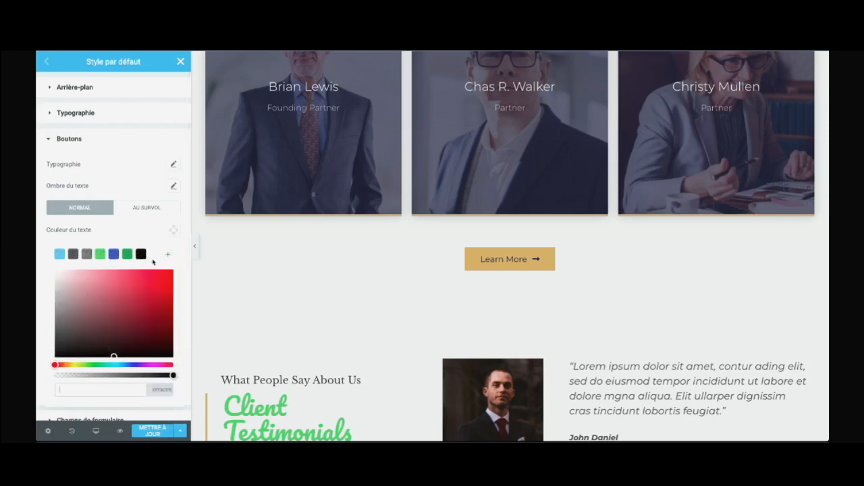
pyautogui.click(153, 254)
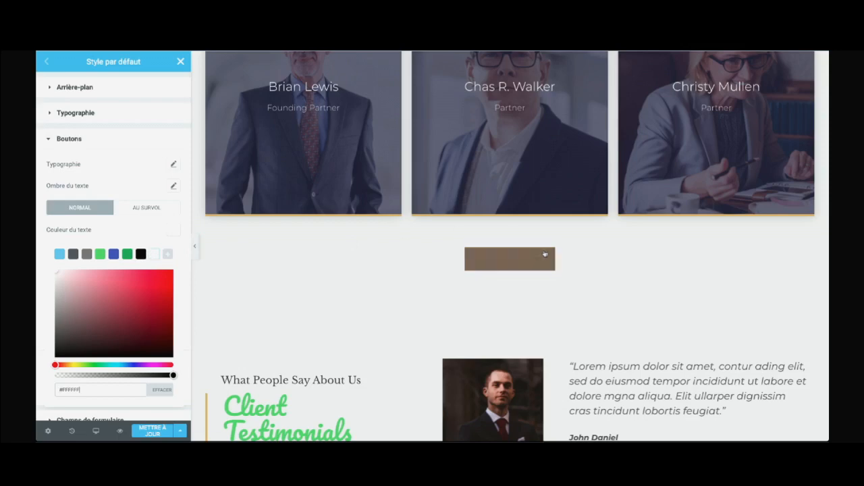
pyautogui.scroll(10, 523, 263)
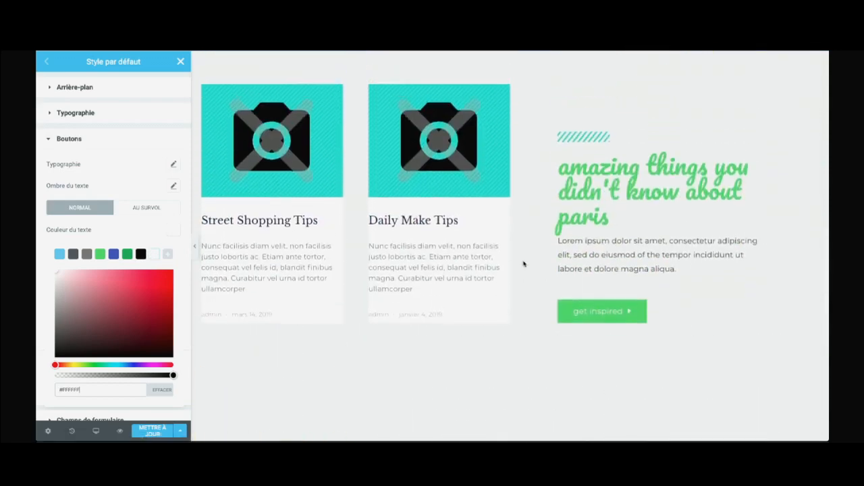
pyautogui.scroll(3, 598, 335)
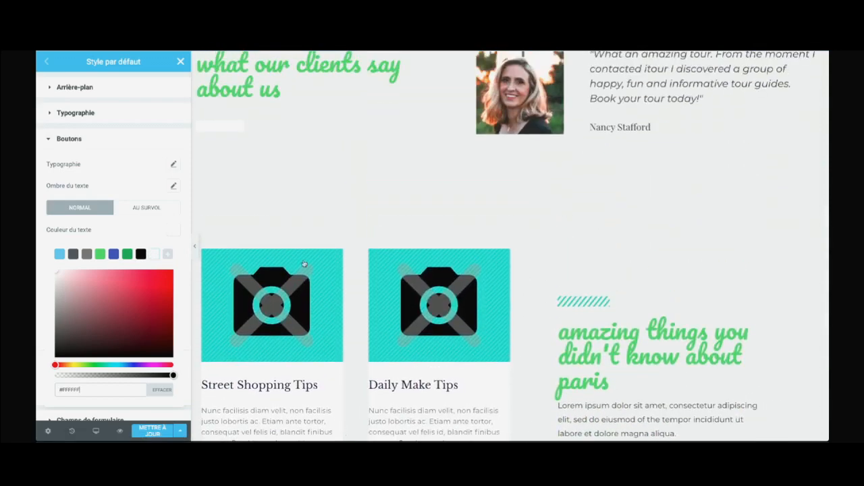
pyautogui.click(141, 231)
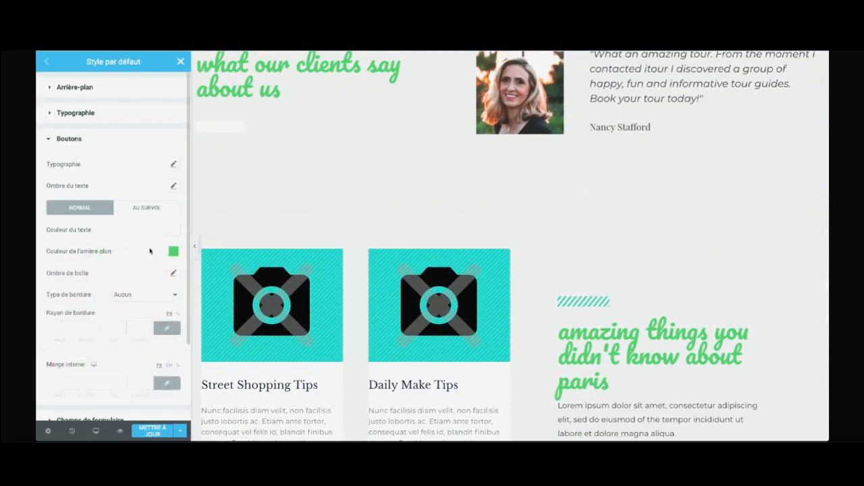
# Set the default button typography to the Pacifico font family and review the buttons across the page.
pyautogui.click(174, 164)
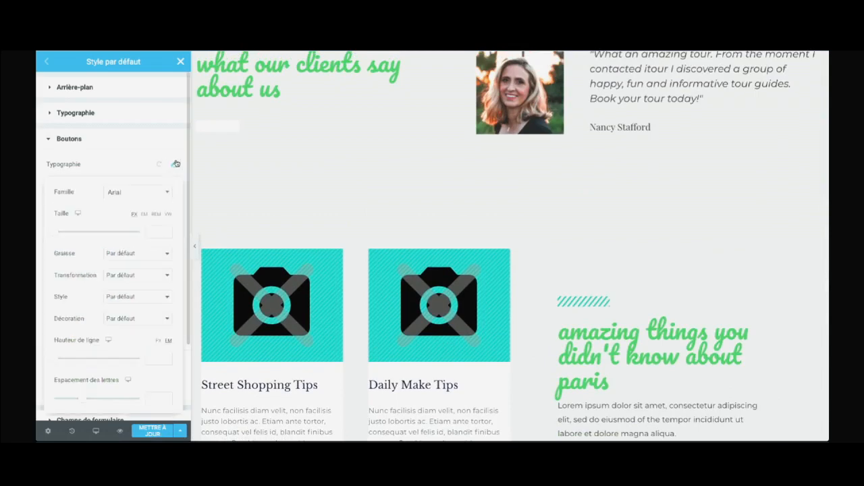
pyautogui.click(122, 195)
pyautogui.write('paci')
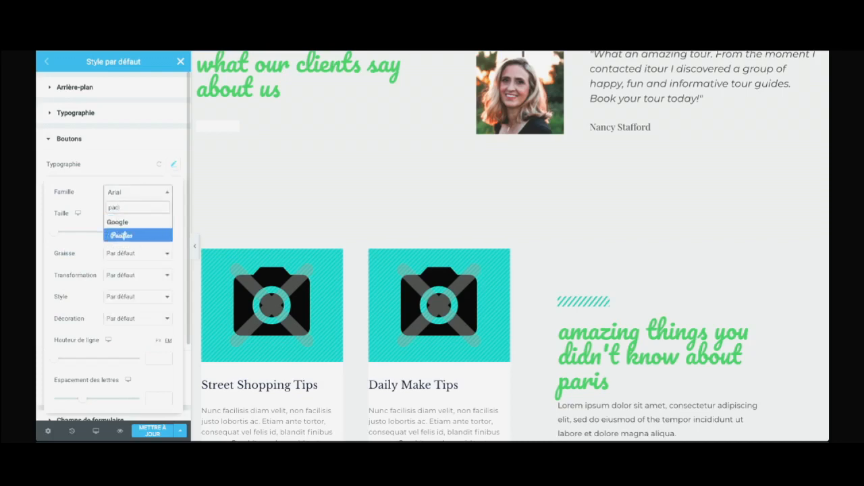
pyautogui.press('Return')
pyautogui.scroll(-4, 352, 280)
pyautogui.scroll(-2, 565, 208)
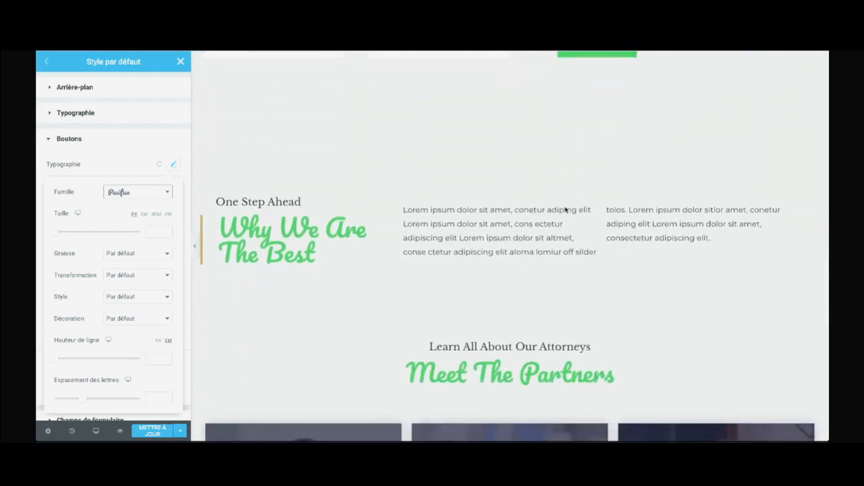
pyautogui.scroll(-15, 429, 283)
pyautogui.scroll(6, 429, 280)
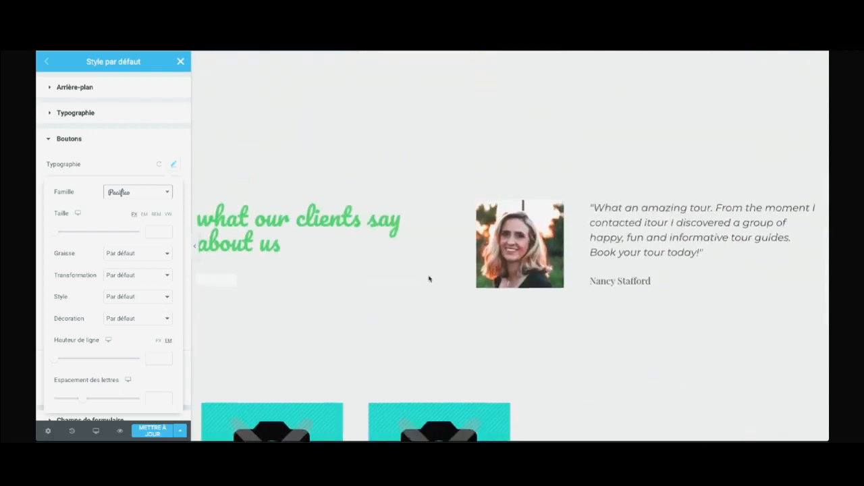
pyautogui.scroll(2, 407, 140)
pyautogui.scroll(-3, 406, 137)
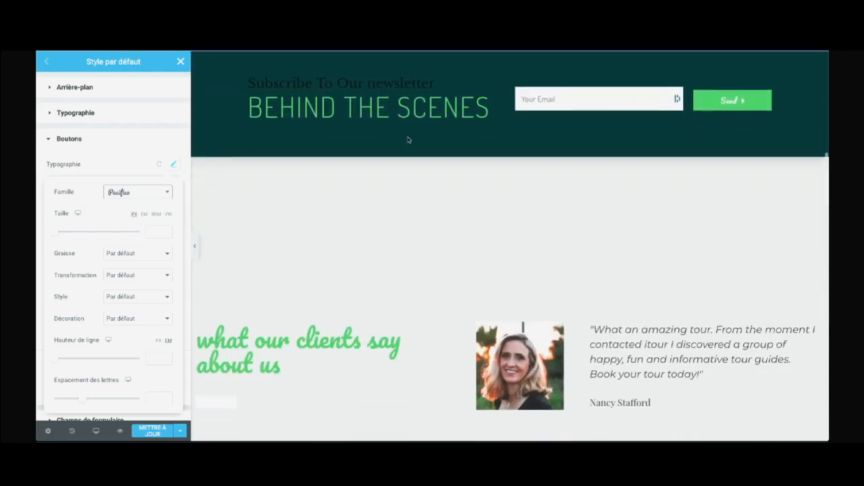
# Save the updated default style and close its settings.
pyautogui.click(154, 432)
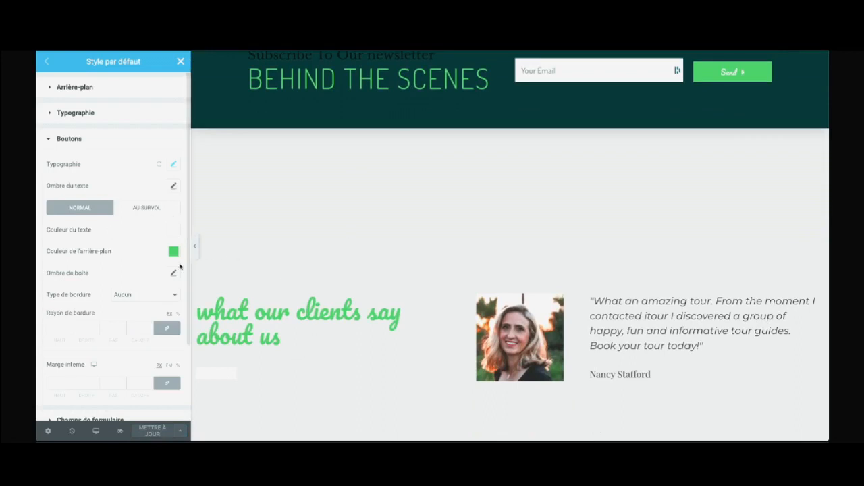
pyautogui.click(181, 63)
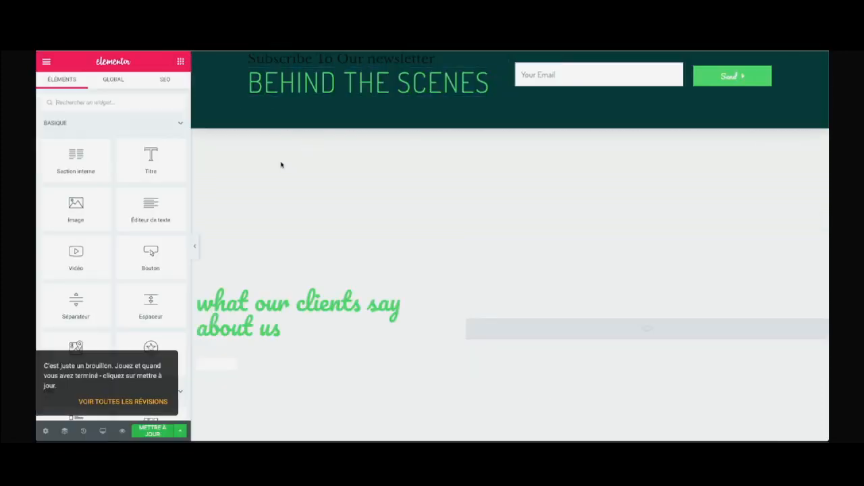
# Examine how the default heading and button styles apply across the sections of the page, ending at the hero section.
pyautogui.scroll(-5, 380, 231)
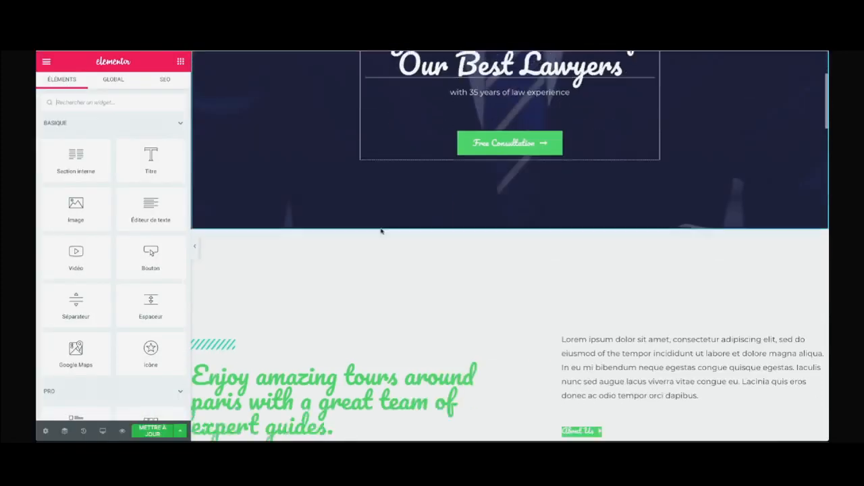
pyautogui.scroll(4, 381, 231)
pyautogui.scroll(1, 381, 231)
pyautogui.scroll(-6, 442, 270)
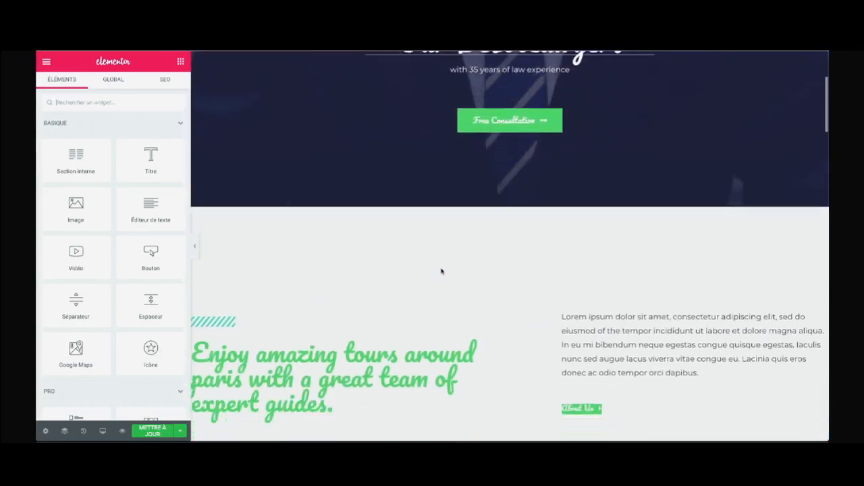
pyautogui.scroll(-8, 441, 271)
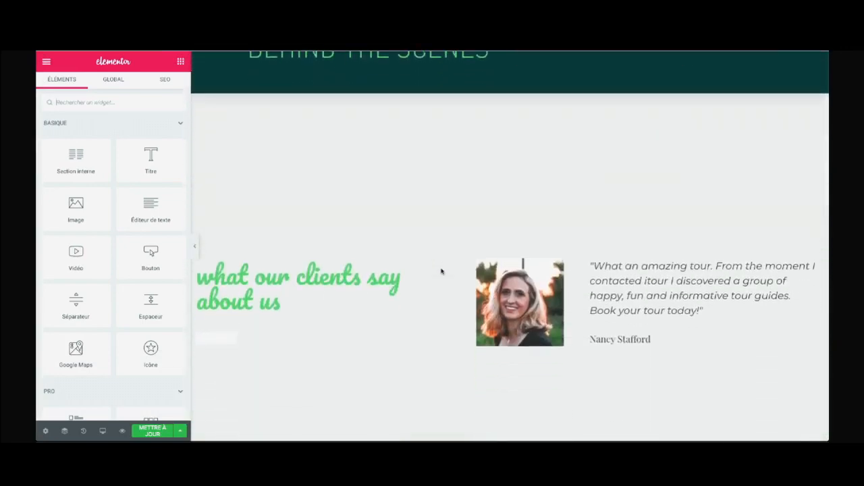
pyautogui.scroll(-8, 441, 271)
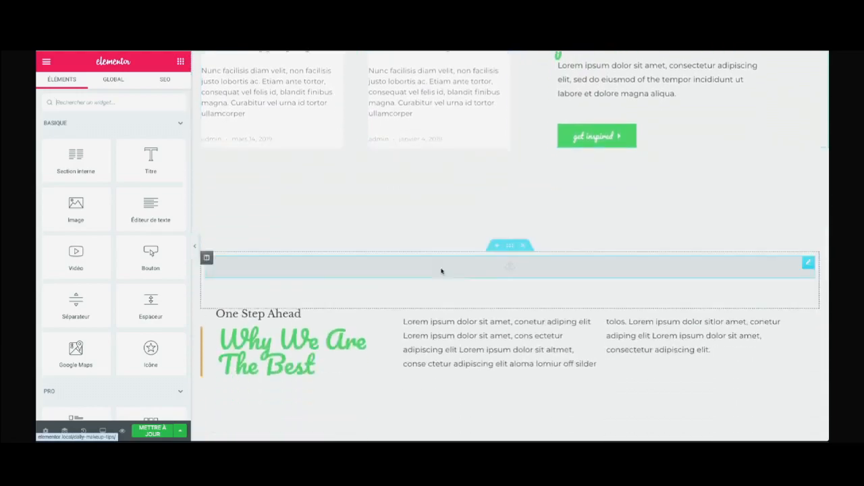
pyautogui.scroll(-6, 441, 271)
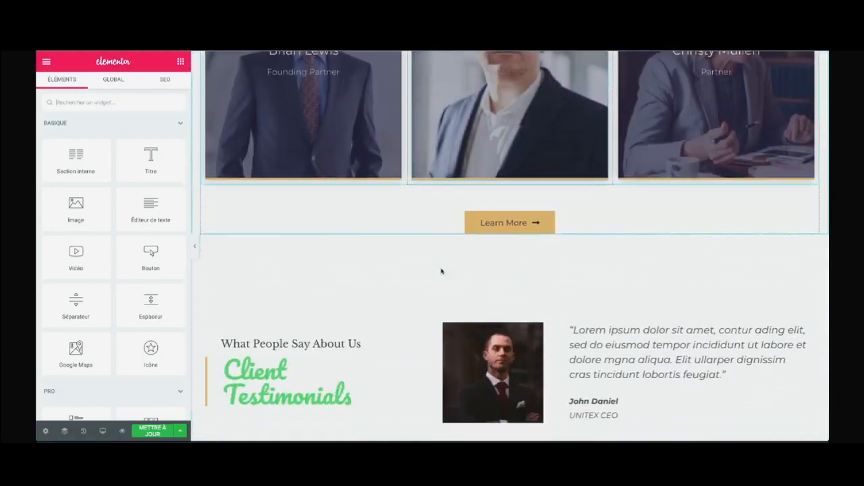
pyautogui.scroll(20, 441, 271)
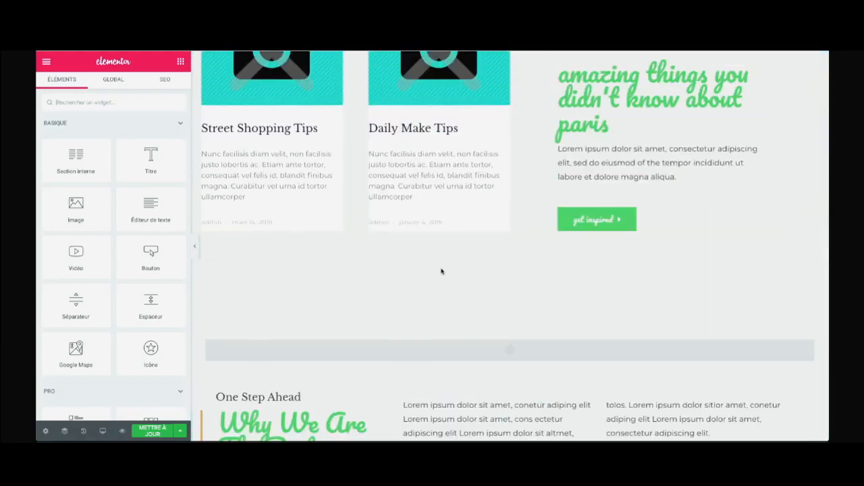
pyautogui.scroll(10, 442, 270)
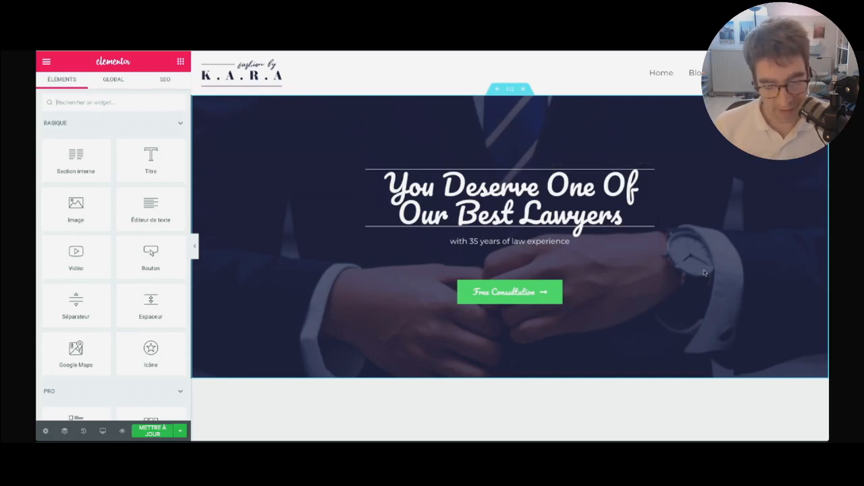
# Clear the custom text colour of the hero heading "You Deserve One Of Our Best Lawyers".
pyautogui.click(559, 198)
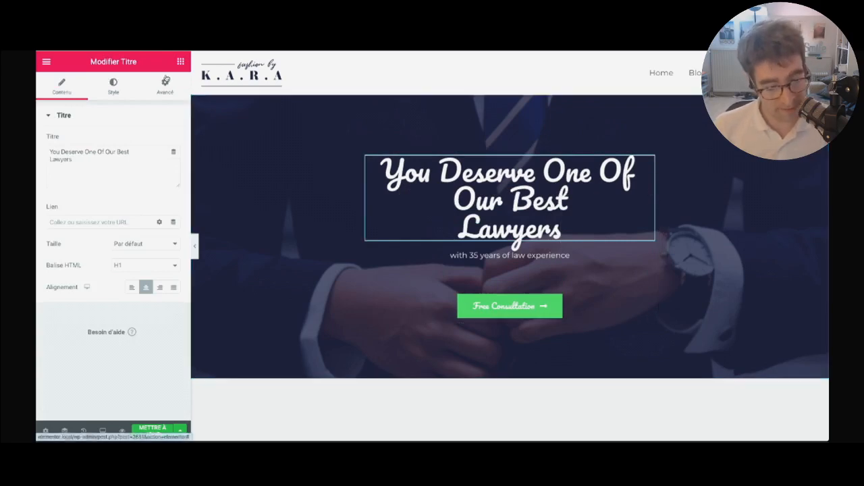
pyautogui.click(112, 88)
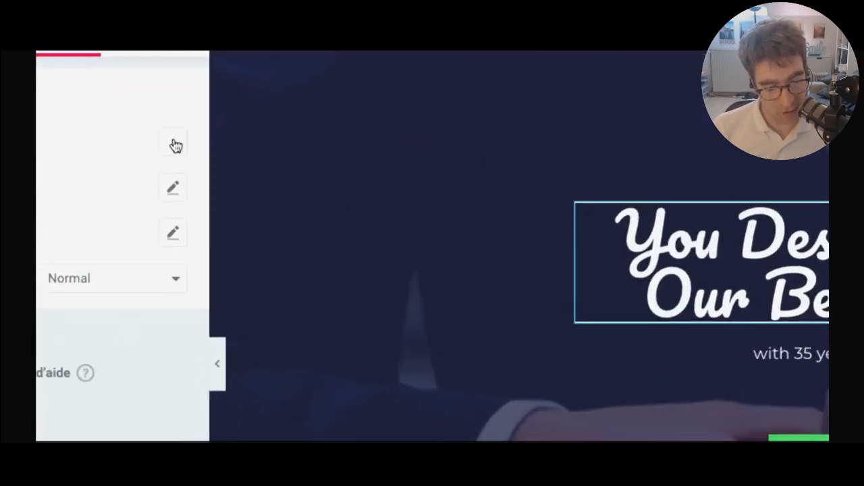
pyautogui.click(175, 145)
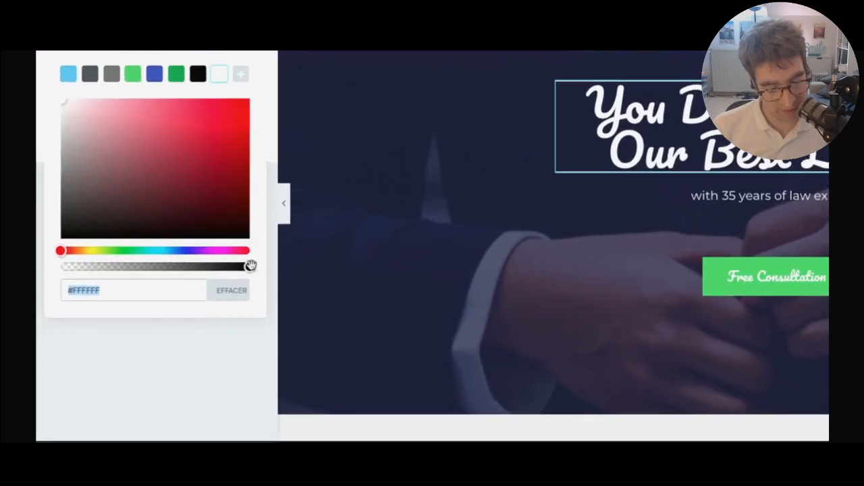
pyautogui.click(230, 292)
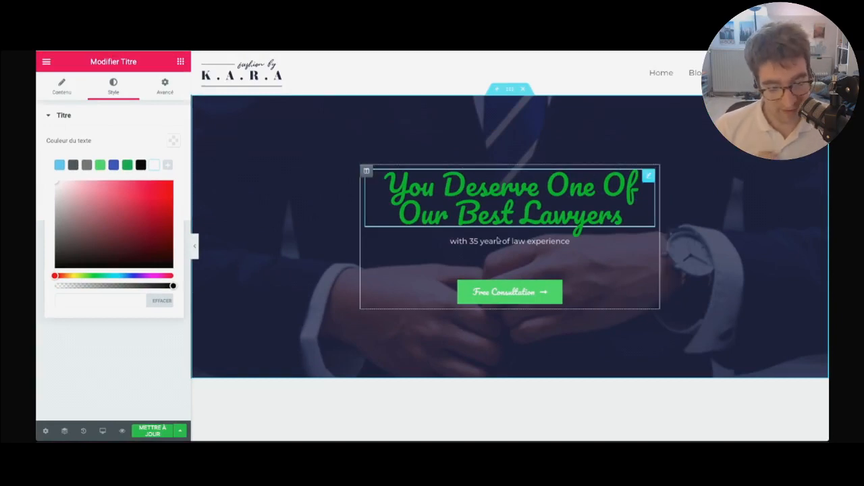
# Open the "Behind the scenes" heading in the newsletter section for style editing.
pyautogui.scroll(-5, 506, 240)
pyautogui.scroll(-3, 506, 242)
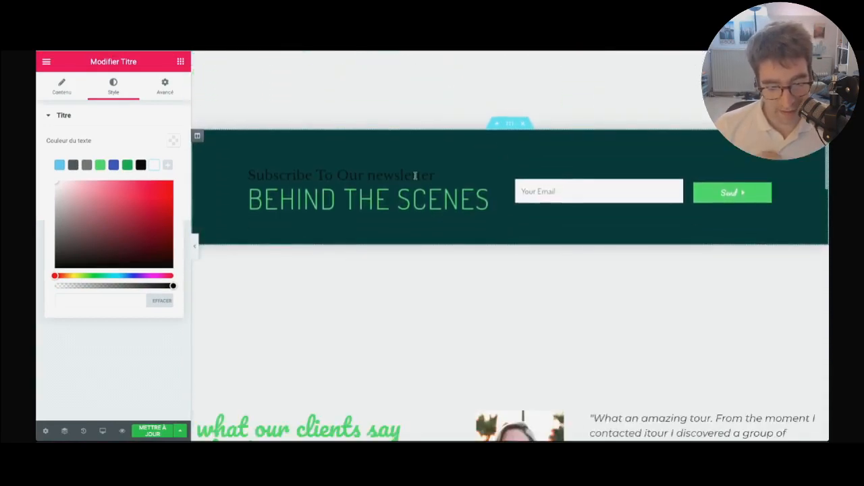
pyautogui.click(368, 198)
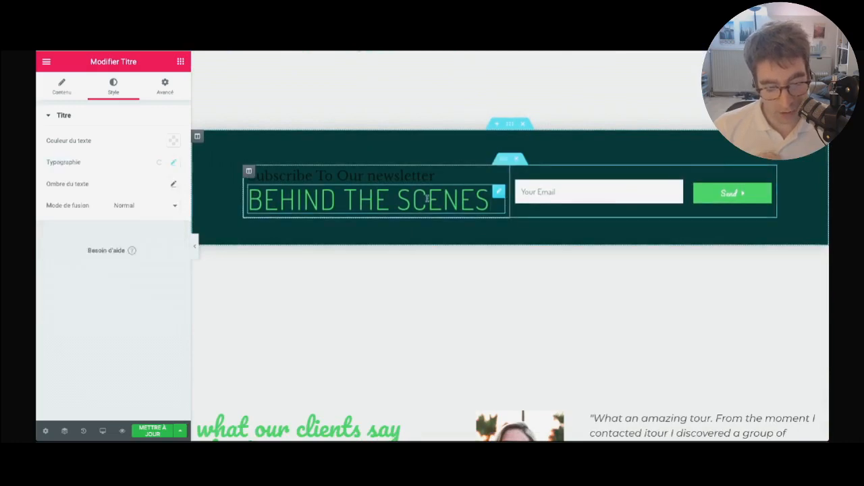